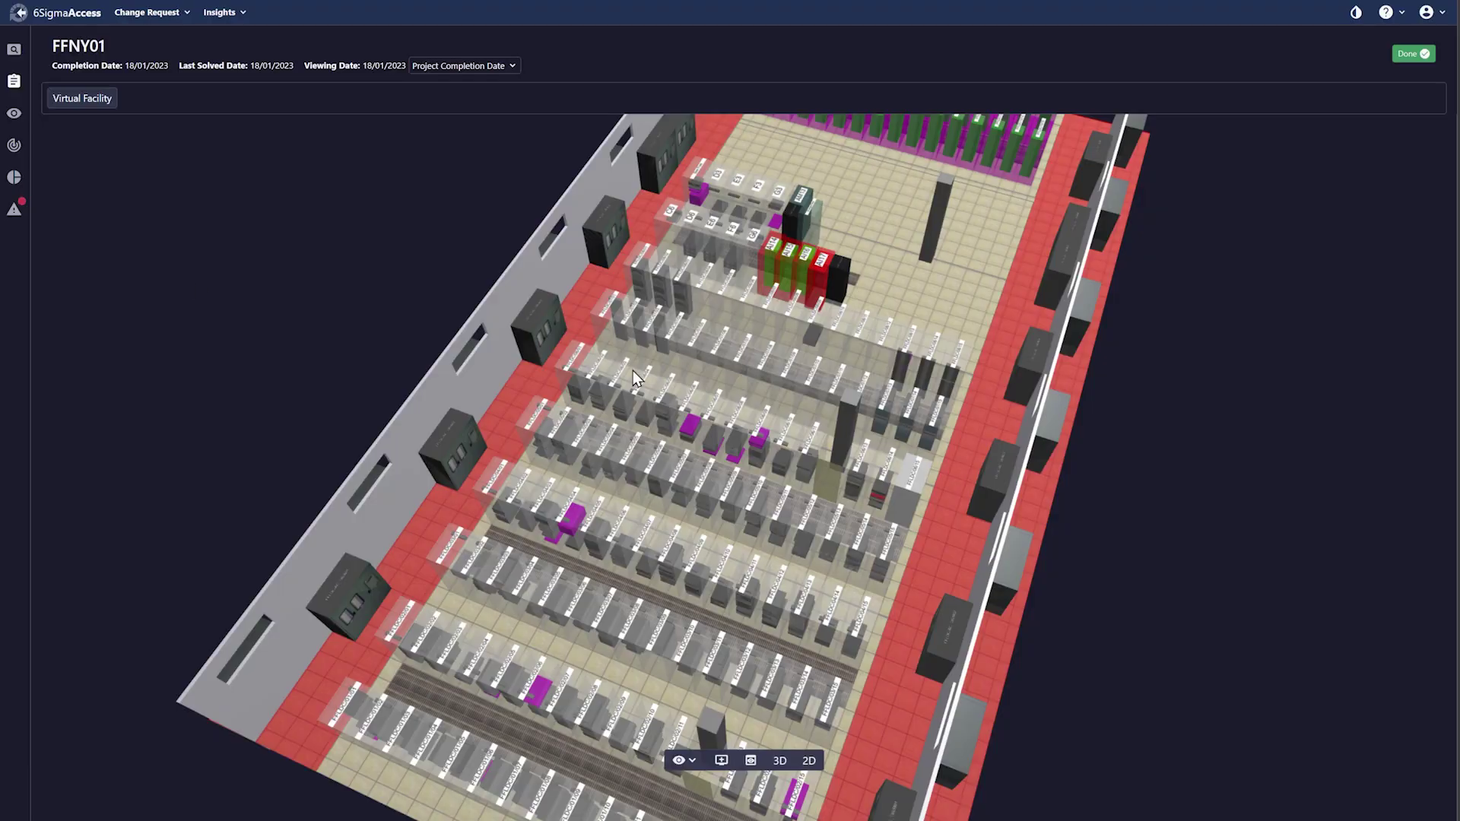
Orbit the room and select cabinet FFLDC/06/08, showing its 3D rack and power connections.
drag(634, 370, 1021, 388)
scroll(842, 387, up, 3)
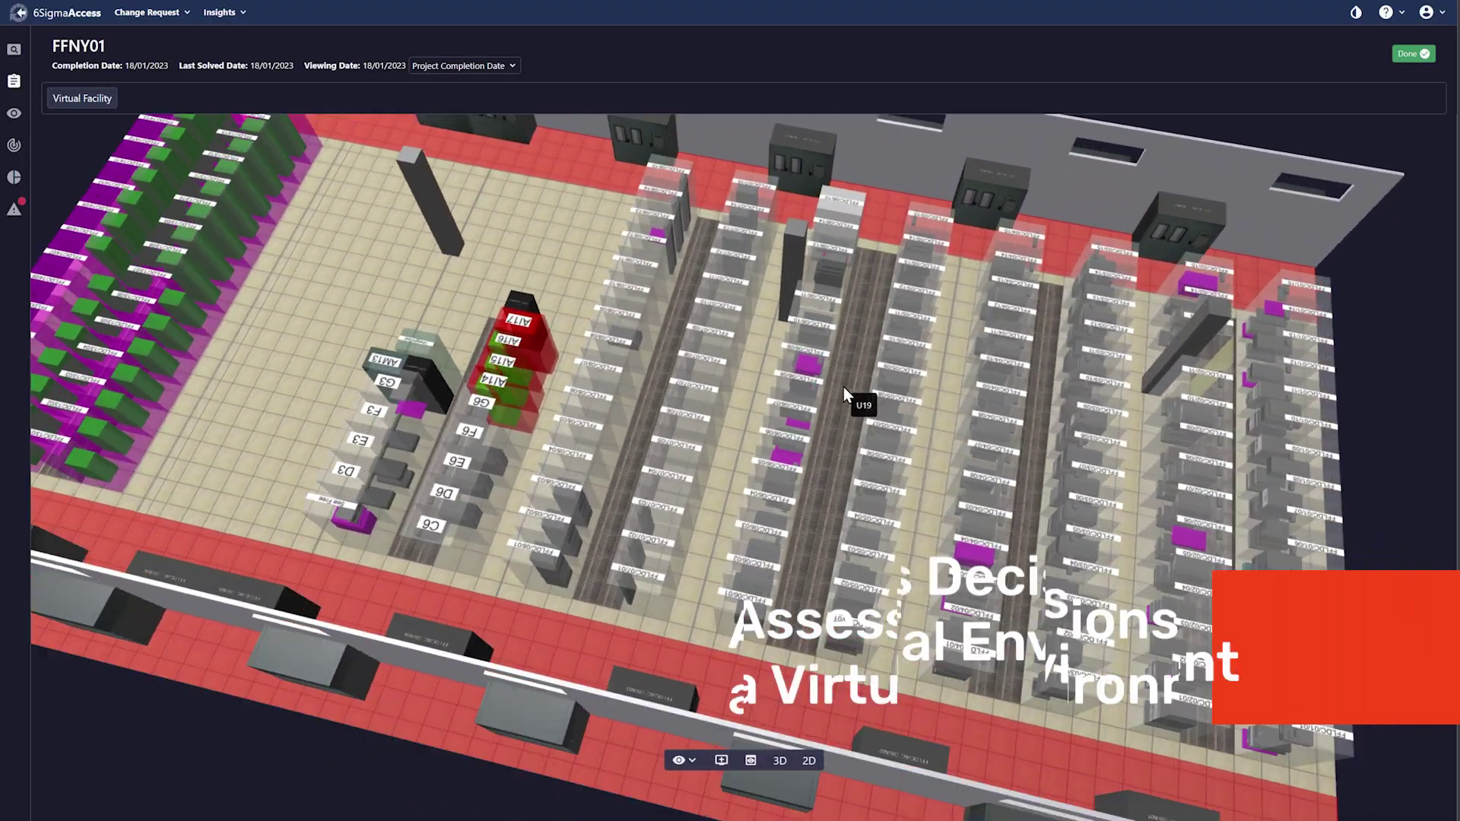
scroll(810, 367, up, 3)
click(811, 364)
drag(1271, 456, 1201, 724)
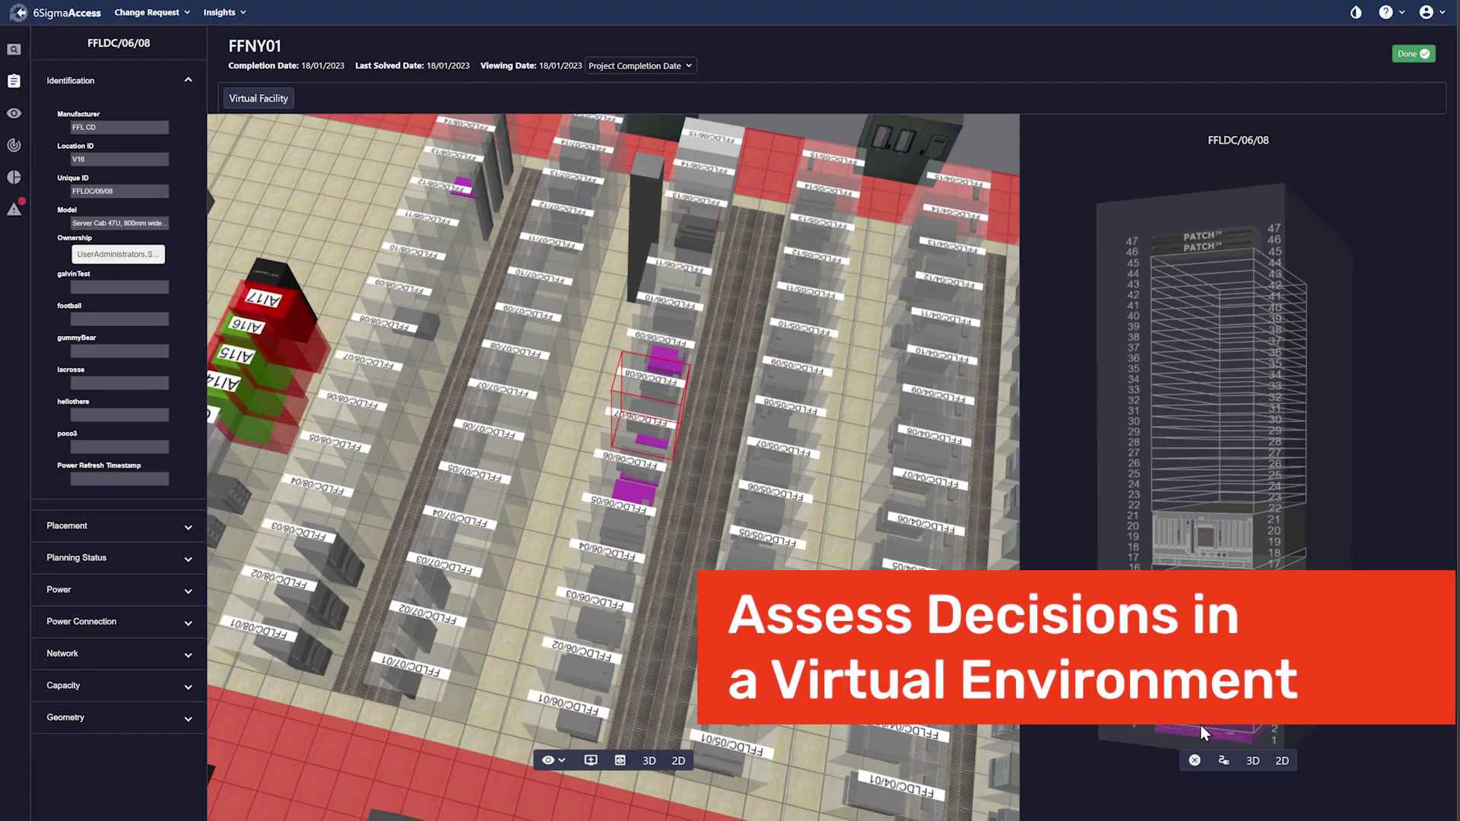
click(1222, 760)
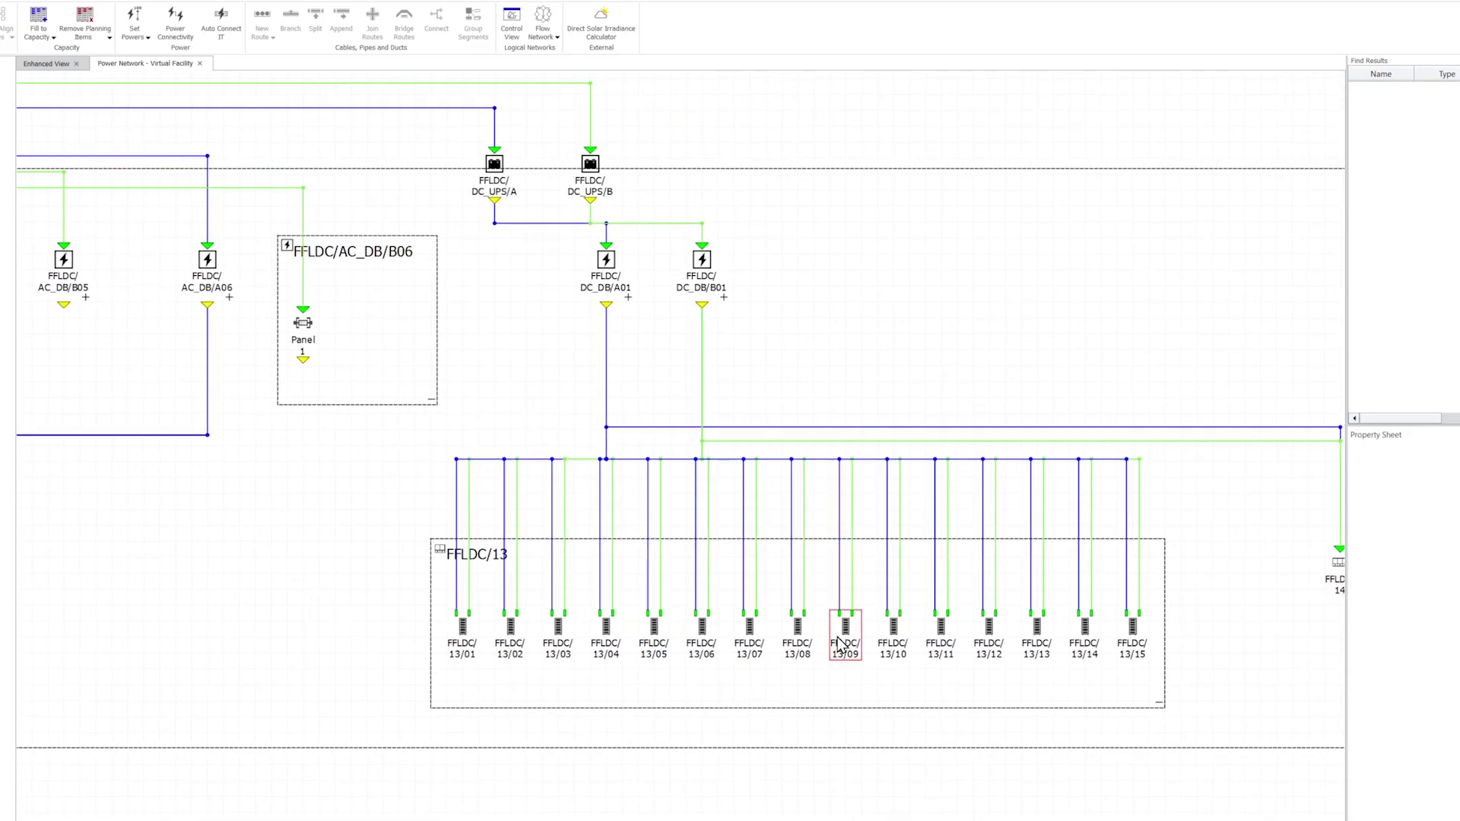
Open cabinet FFLDC/13/09's connectivity view and run the power failure analysis, then list devices.
double_click(846, 641)
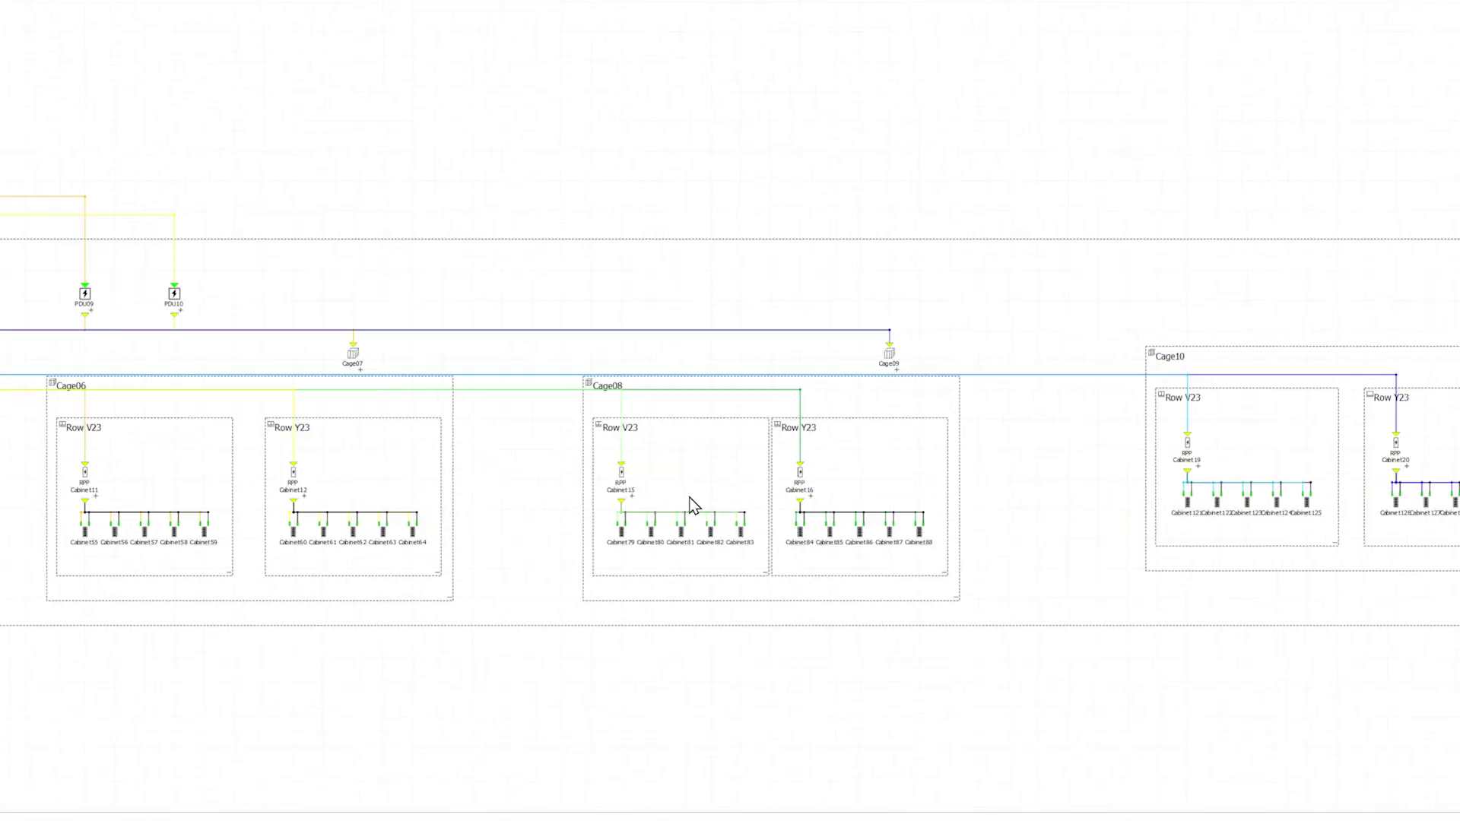
scroll(422, 422, up, 3)
scroll(297, 285, up, 3)
scroll(302, 298, up, 3)
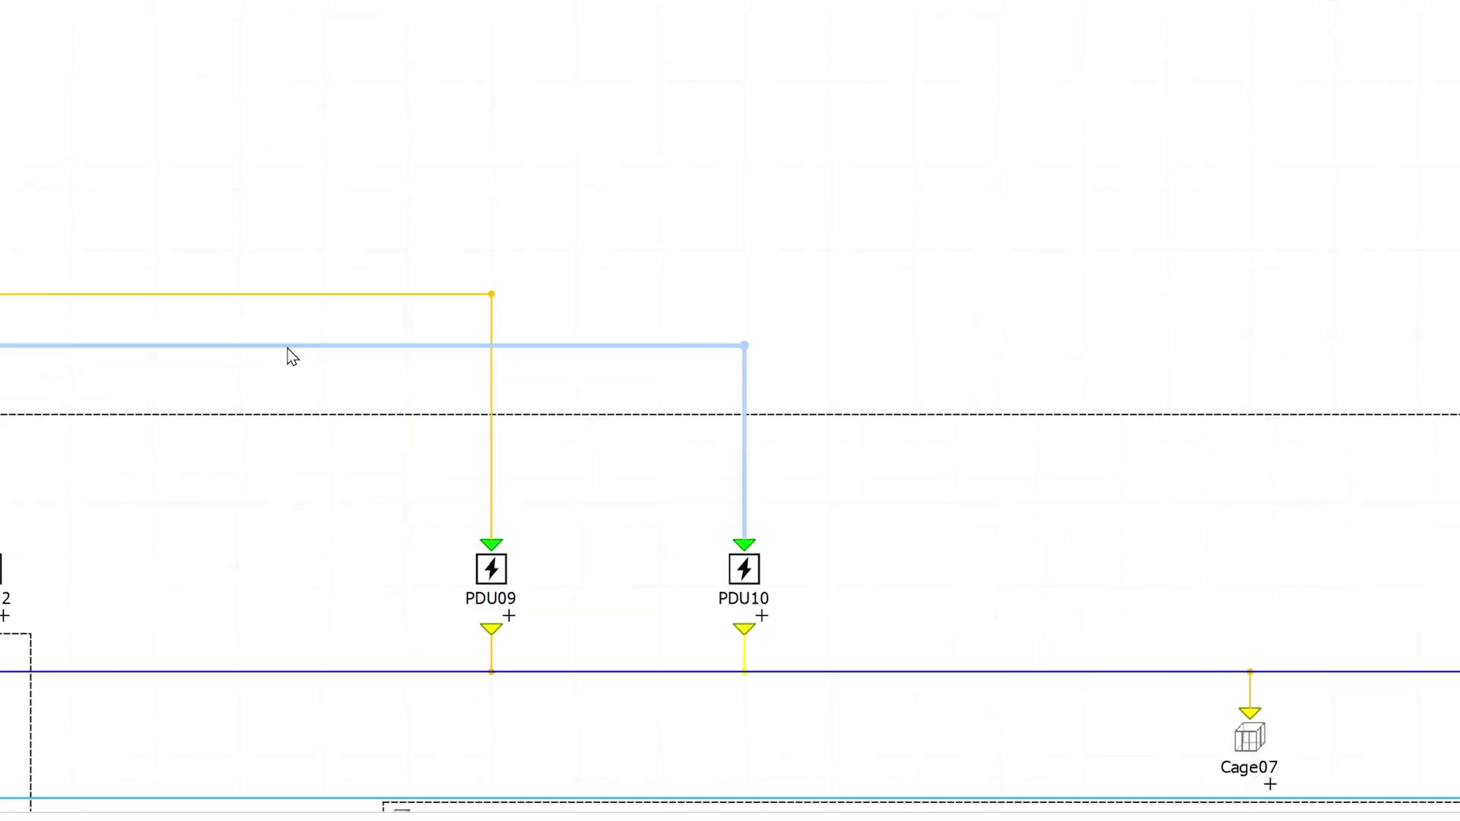
scroll(673, 274, up, 3)
scroll(254, 517, up, 5)
scroll(1142, 529, right, 3)
scroll(1141, 528, left, 2)
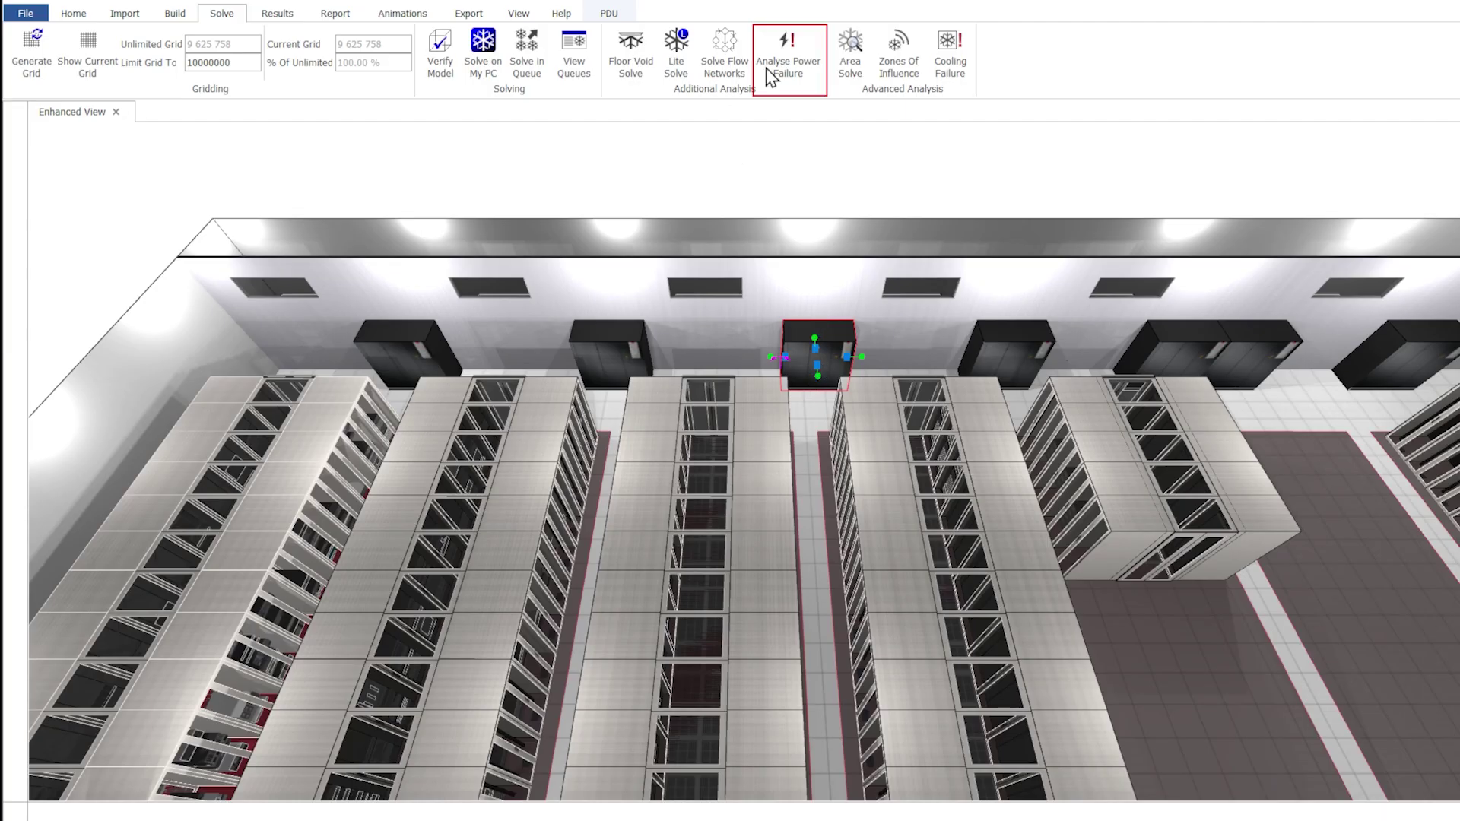
click(770, 77)
click(806, 516)
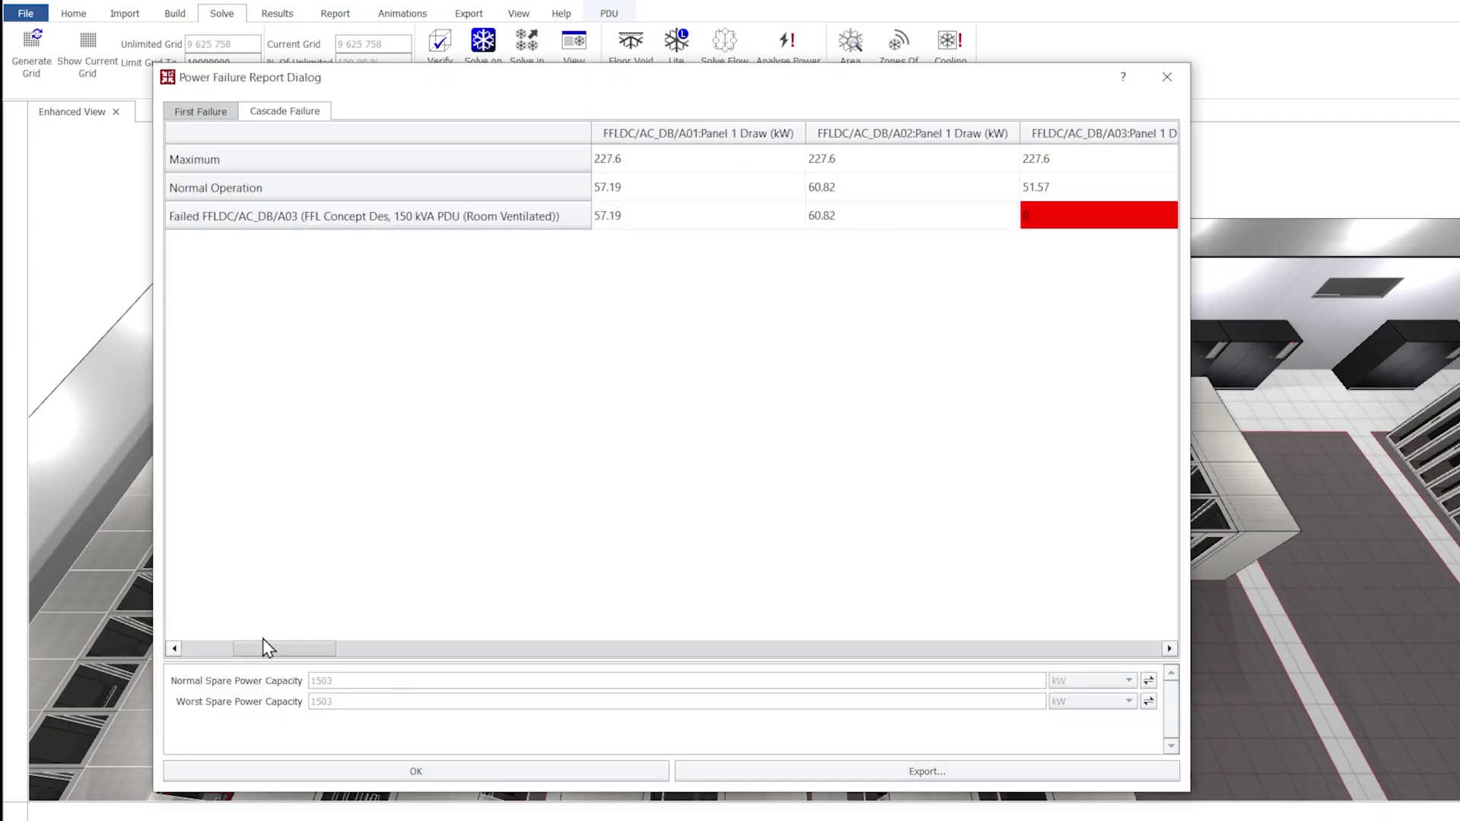
click(1164, 226)
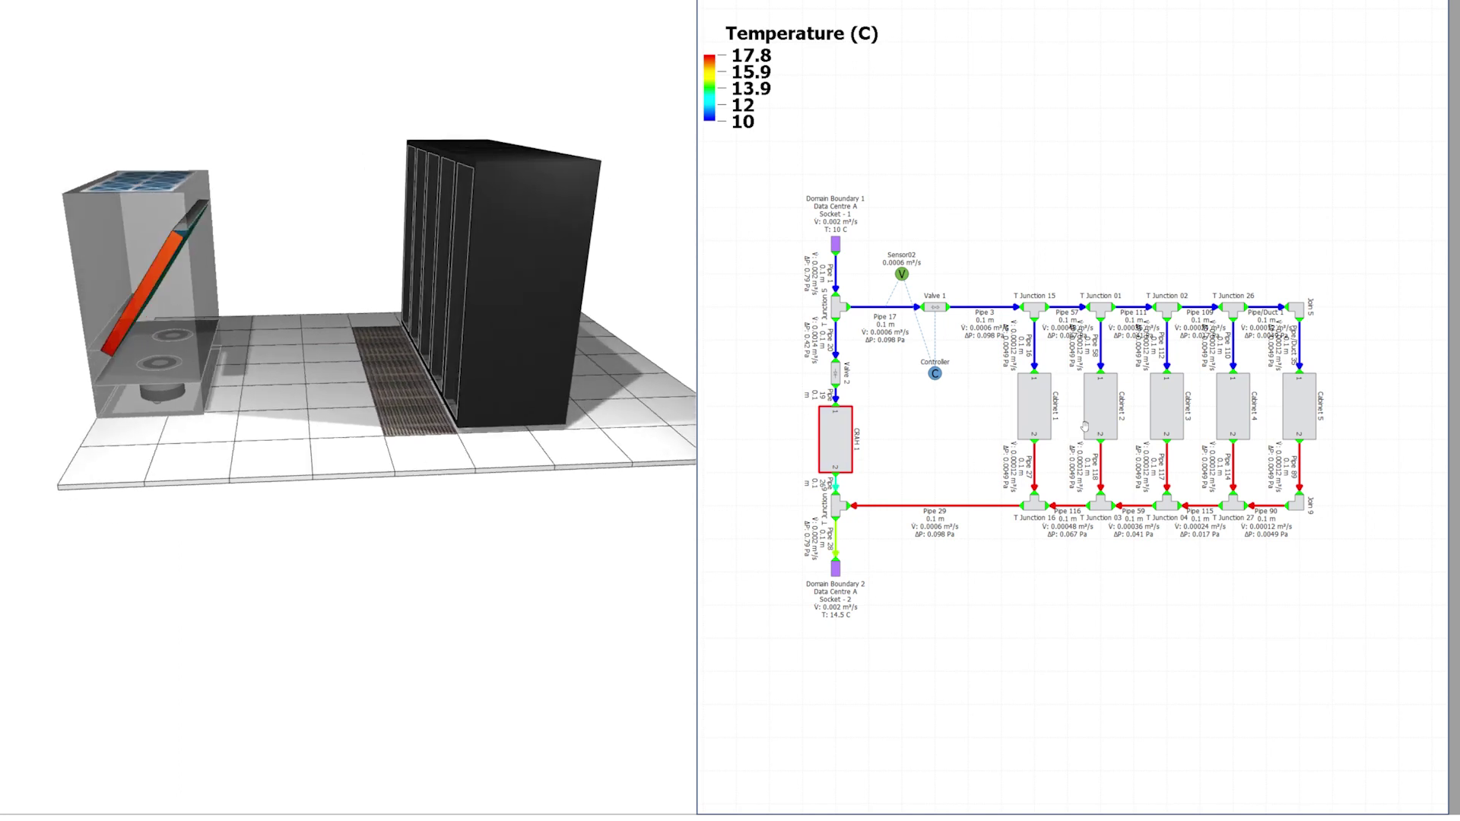
Open Cabinet 1's internal flow network from the Flow Network View.
double_click(1025, 407)
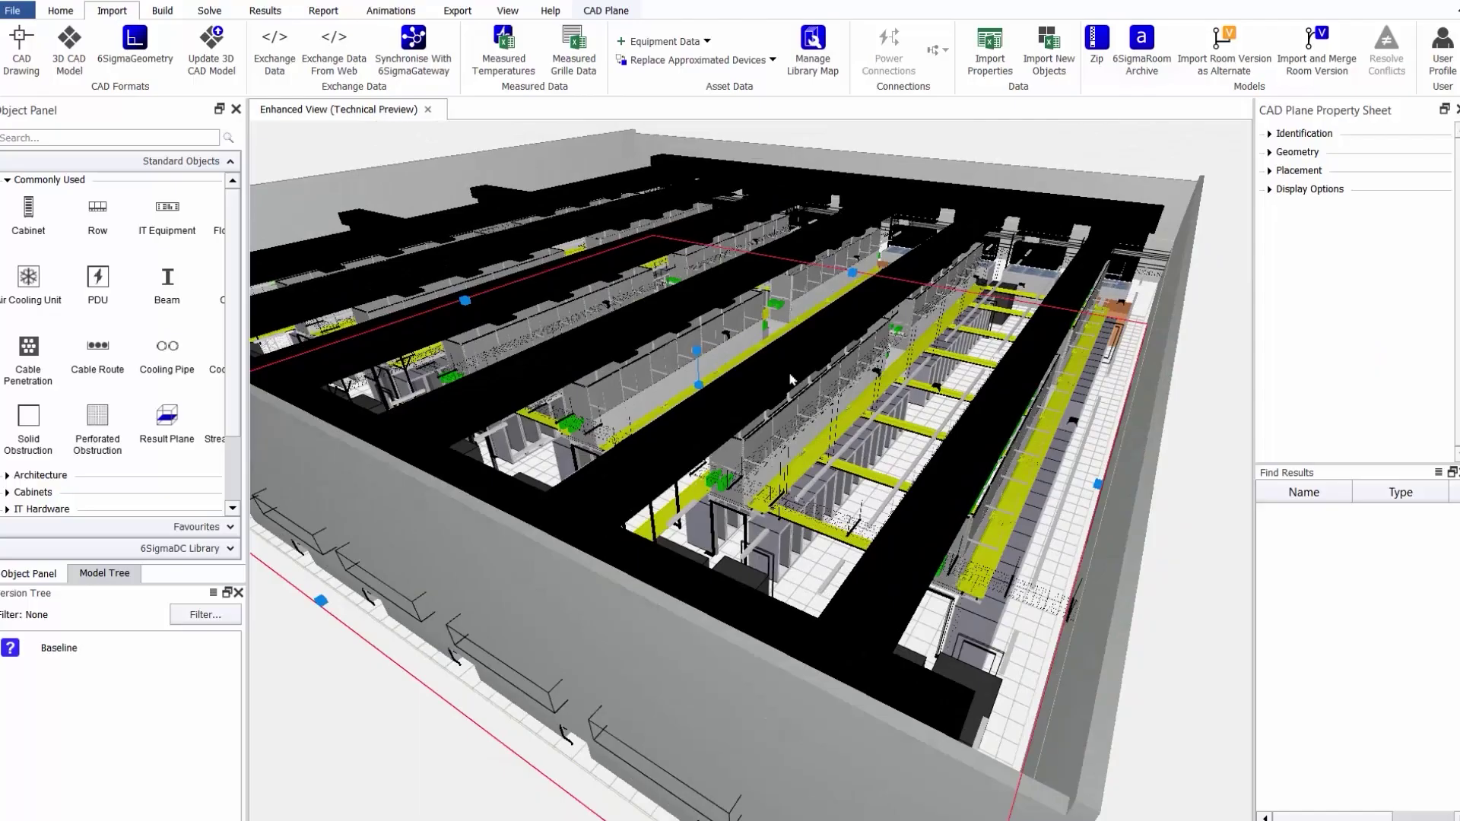
scroll(790, 380, up, 10)
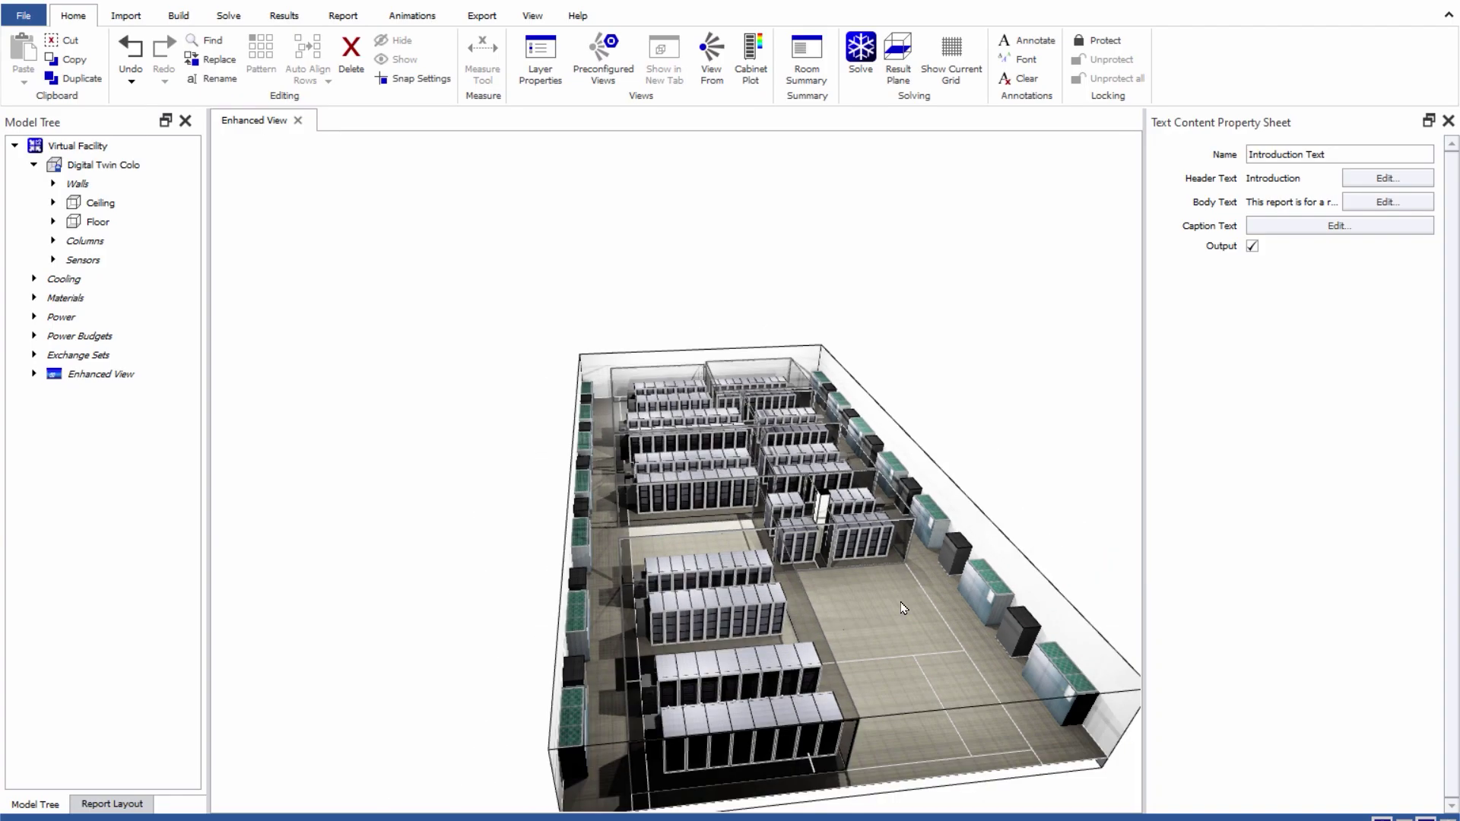
Switch to the Report tab's report-building tools.
click(343, 16)
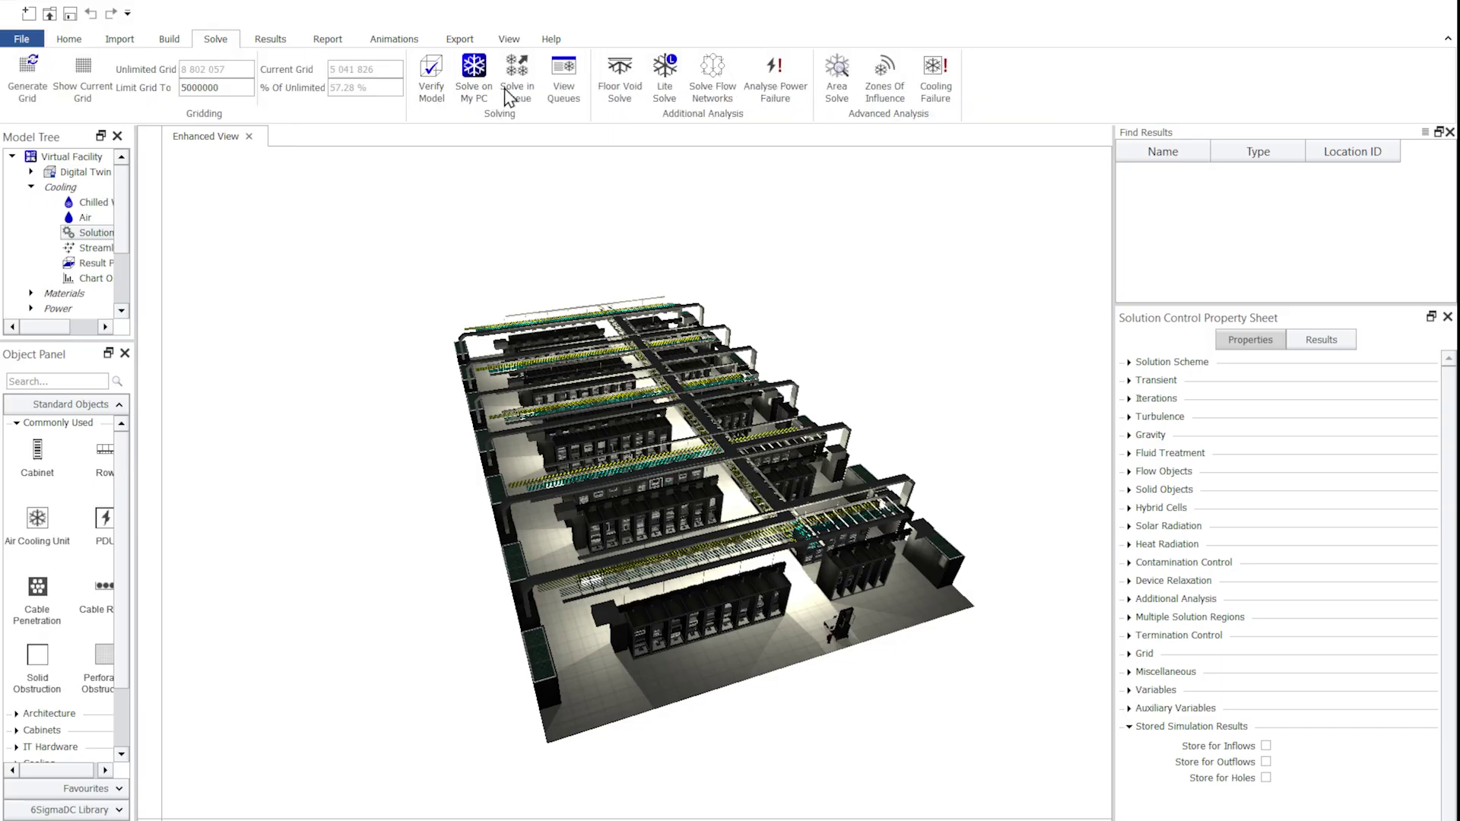
Queue the Change 2 model for solving and bring up Advanced Solve Options.
click(505, 97)
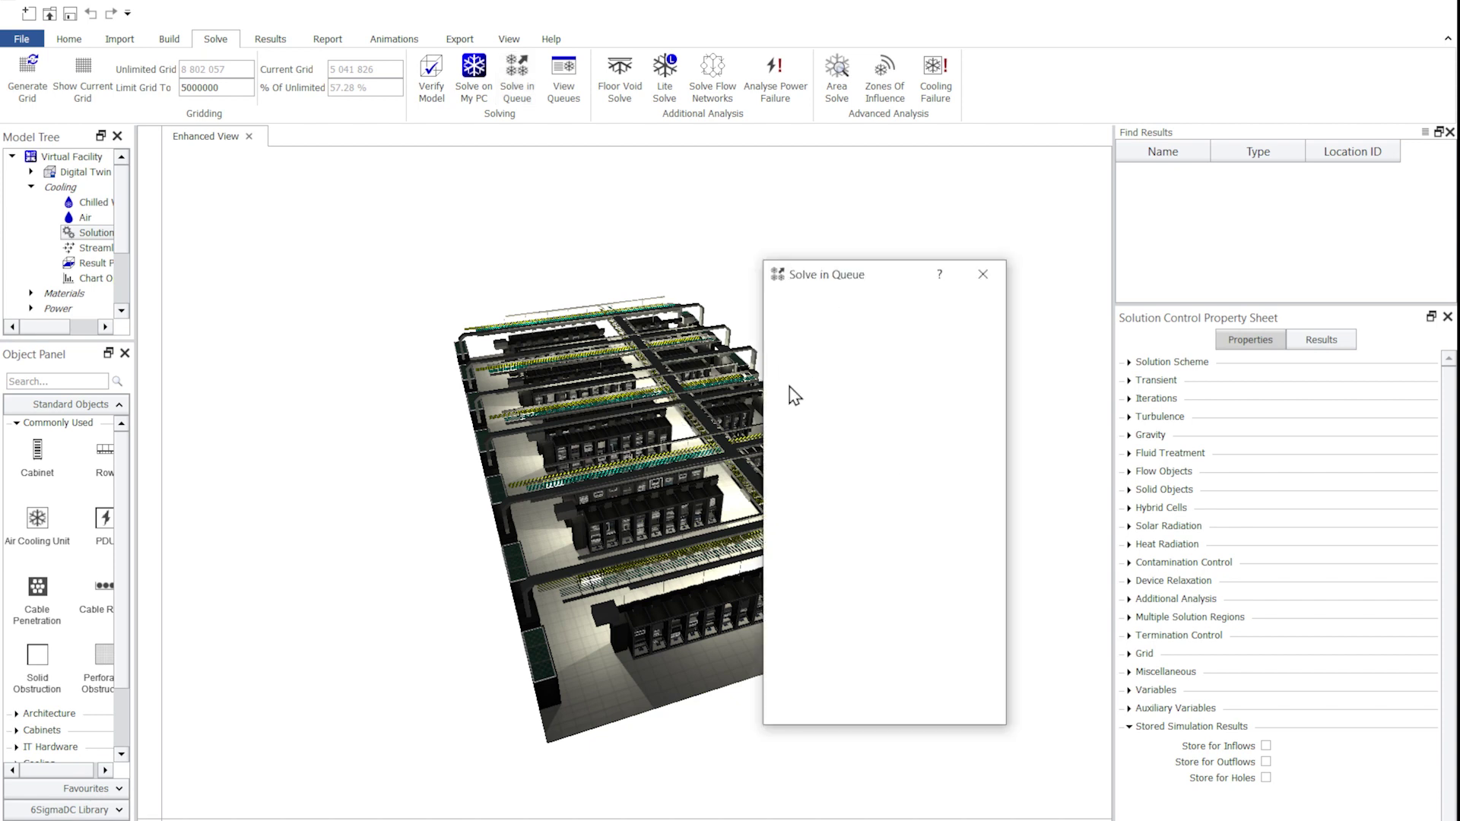
drag(391, 430, 387, 429)
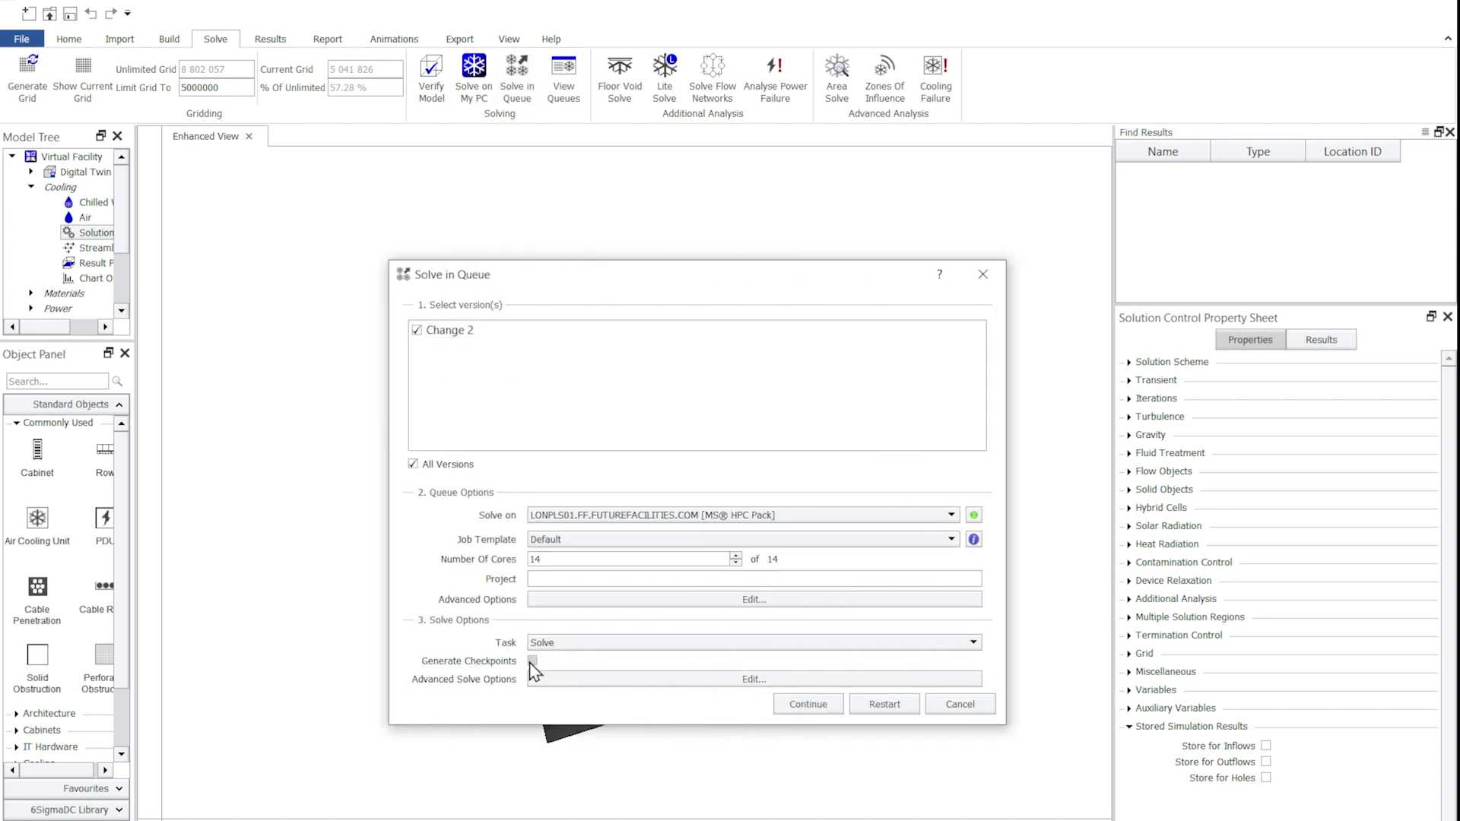
click(551, 684)
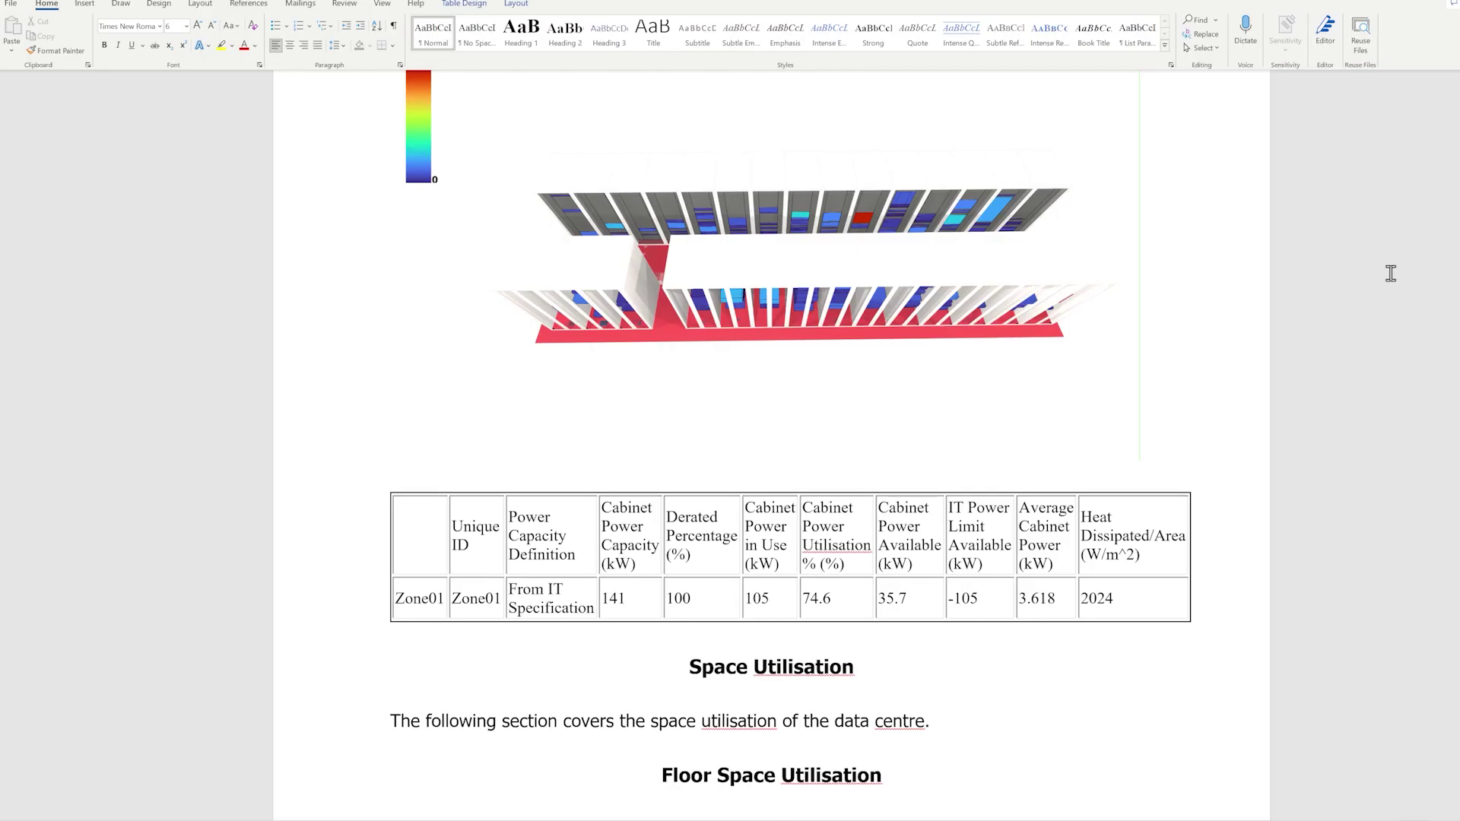
scroll(1236, 306, up, 3)
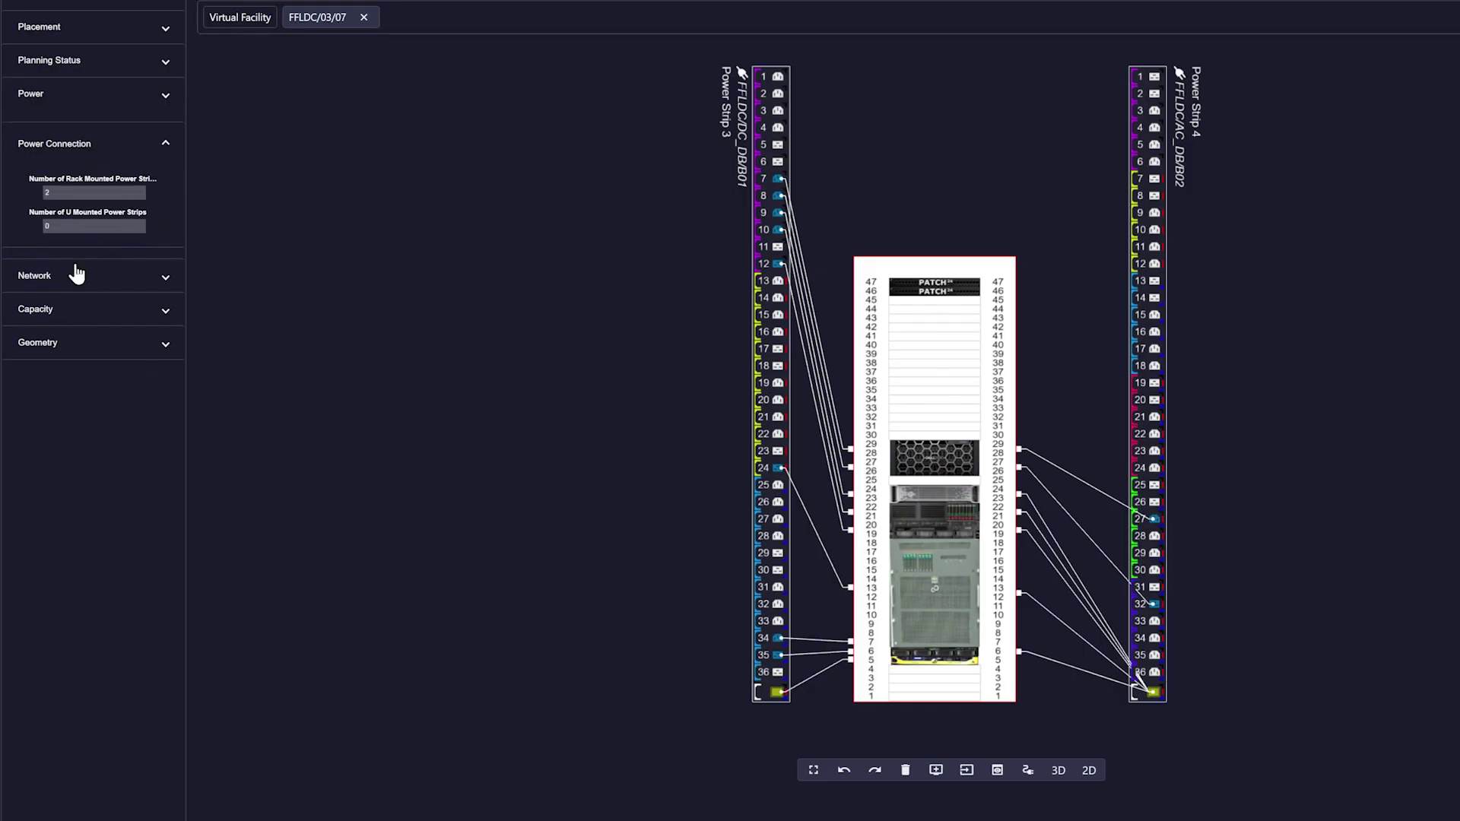
Show FFLDC/03/07's network and capacity, Power Strip 3's sockets, and FFLDC/AC_DB/A01's panel schedule.
click(70, 274)
click(87, 669)
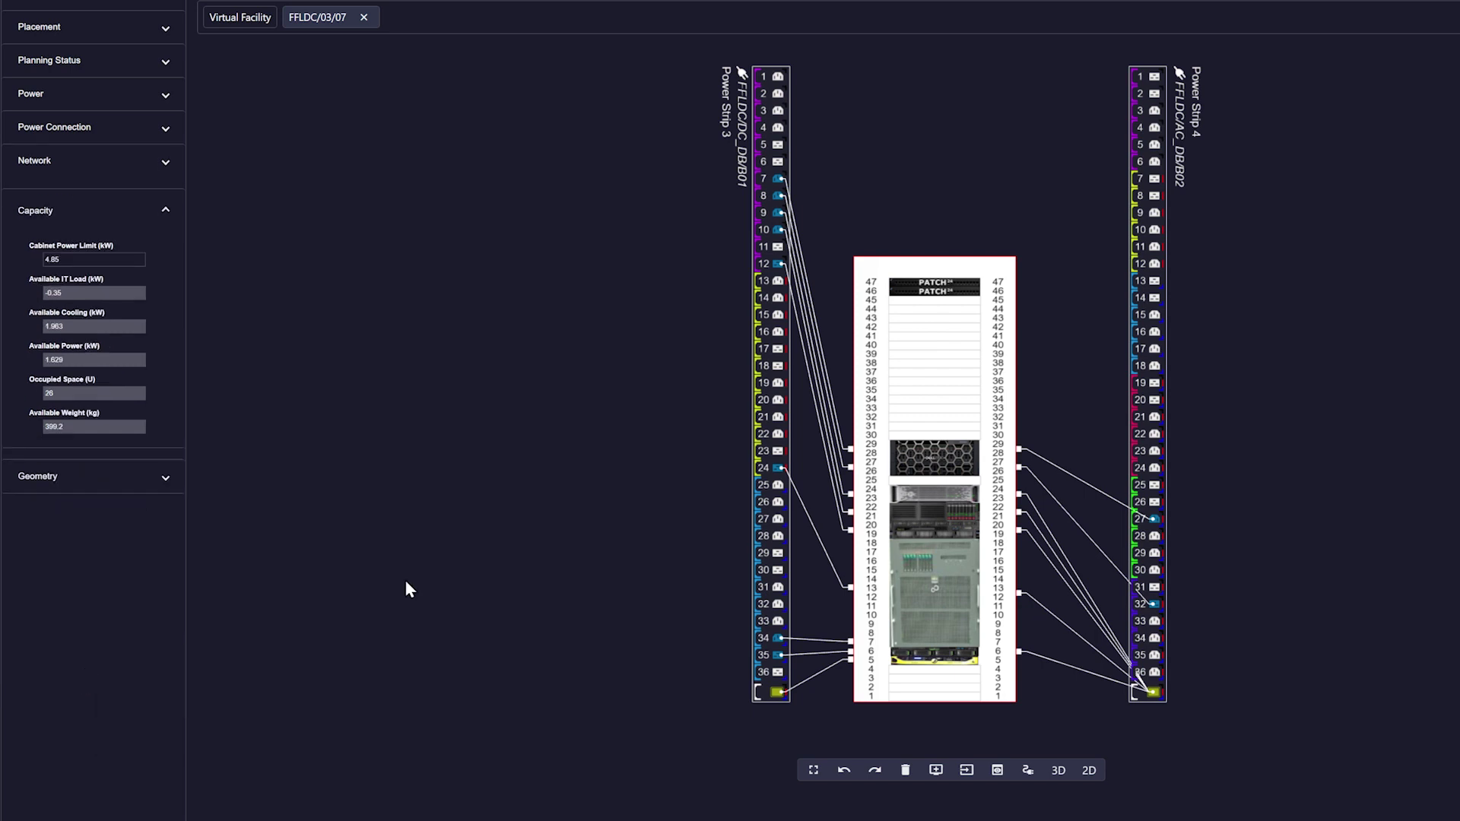
click(767, 486)
click(126, 159)
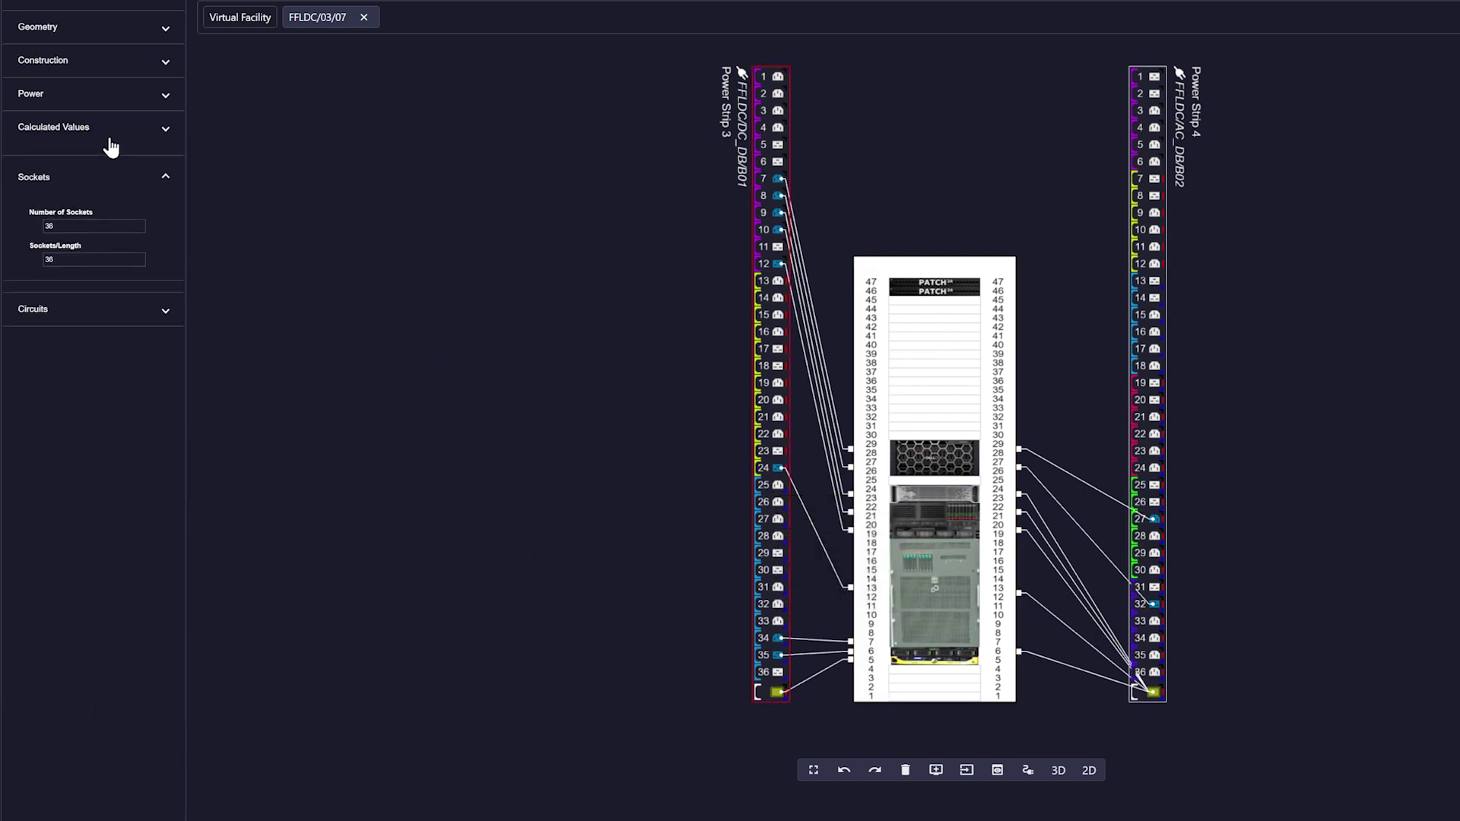
click(115, 127)
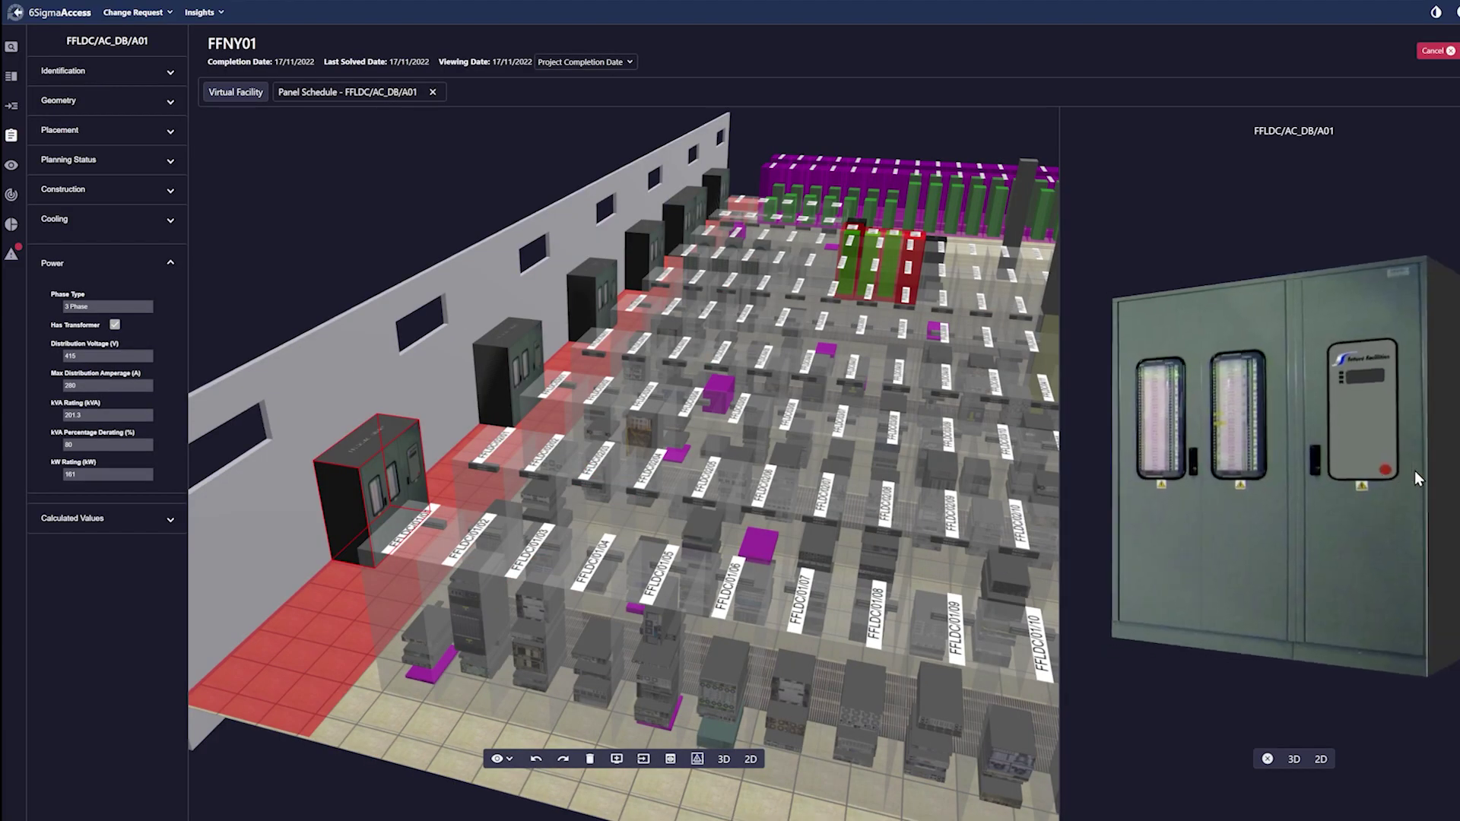
click(707, 764)
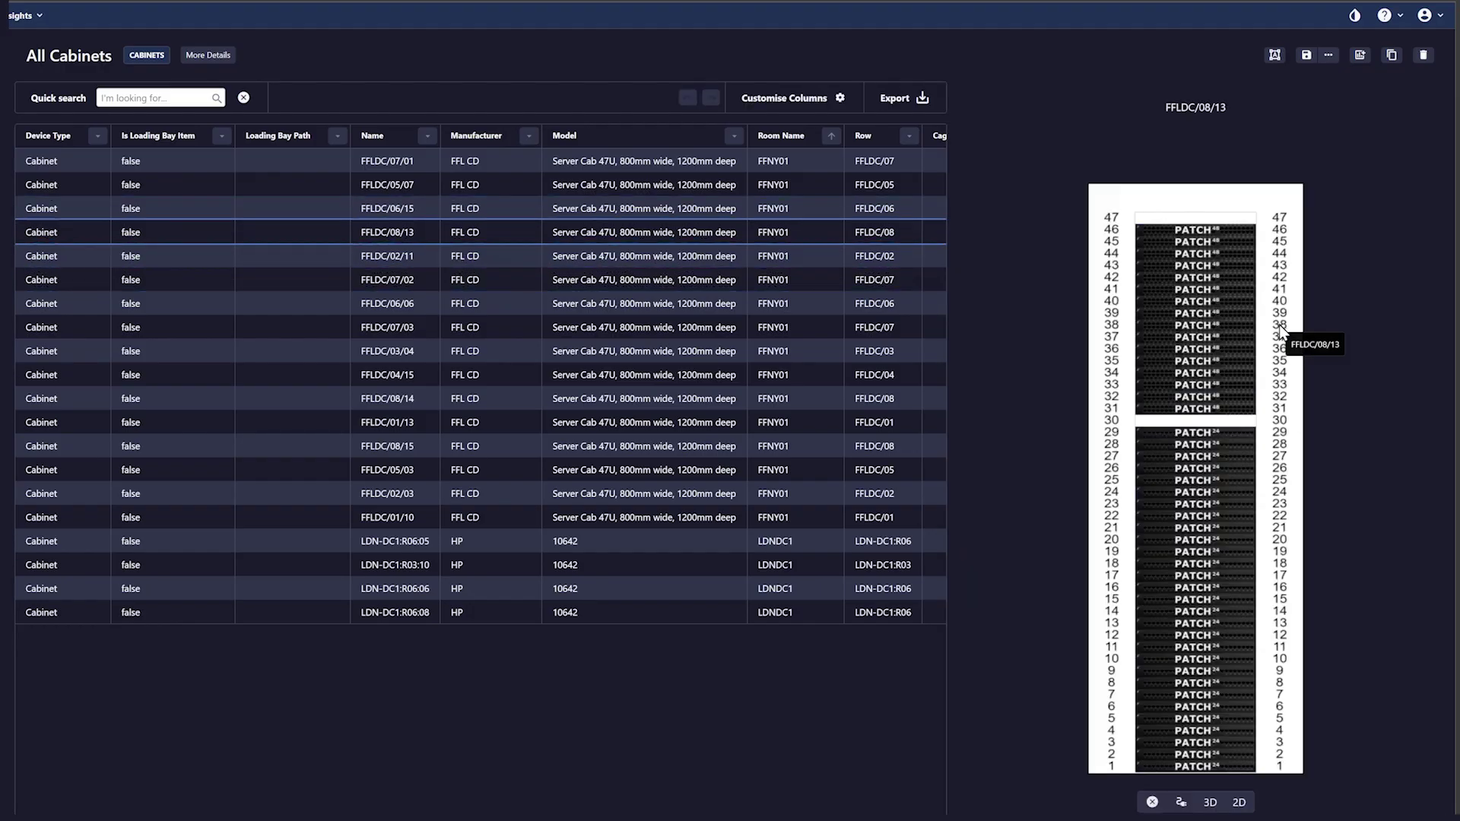
Select cabinet FFLDC/08/13 in All Cabinets to view its elevation and equipment.
click(1186, 314)
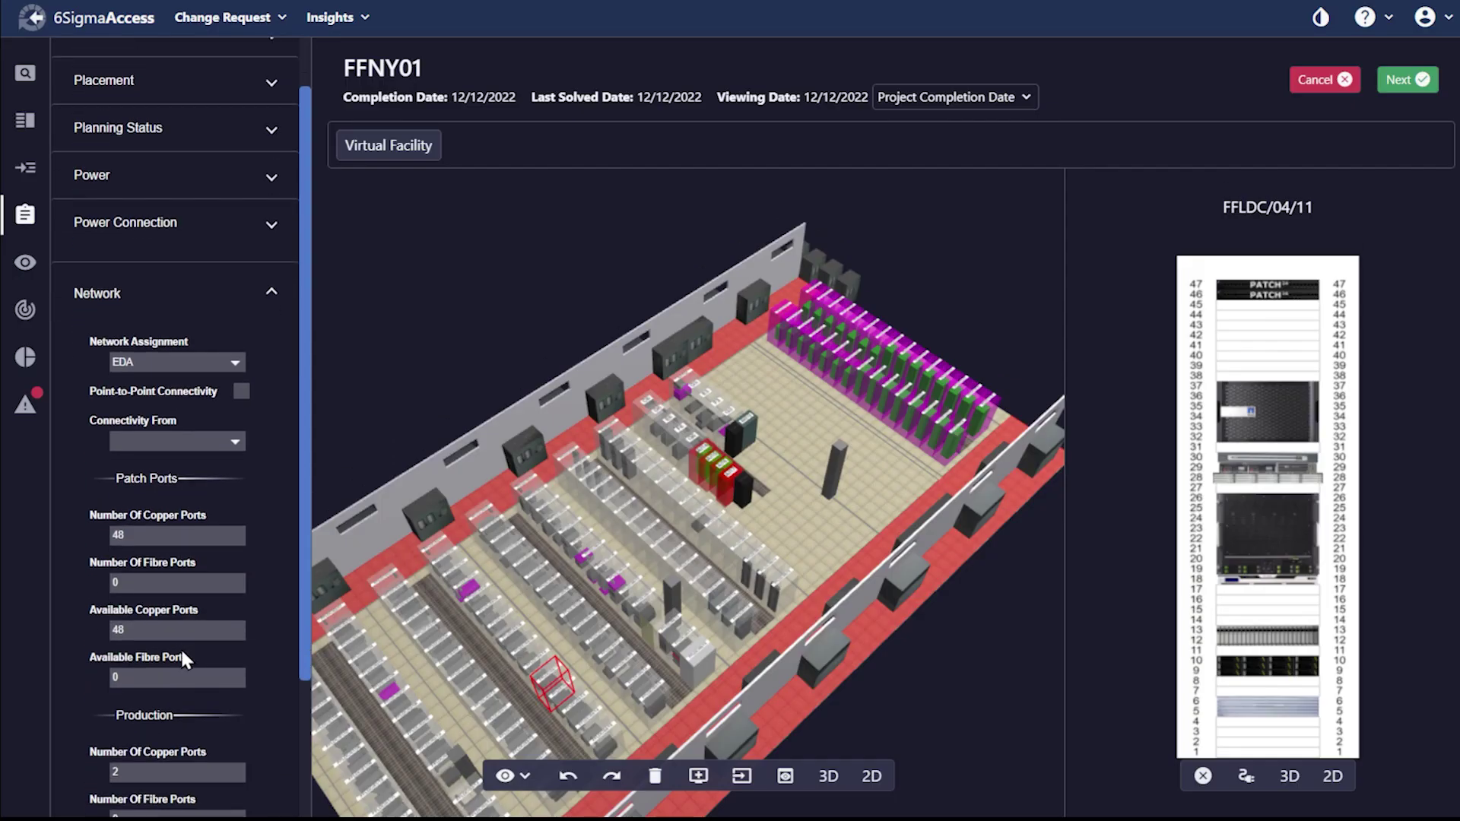
scroll(181, 648, down, 2)
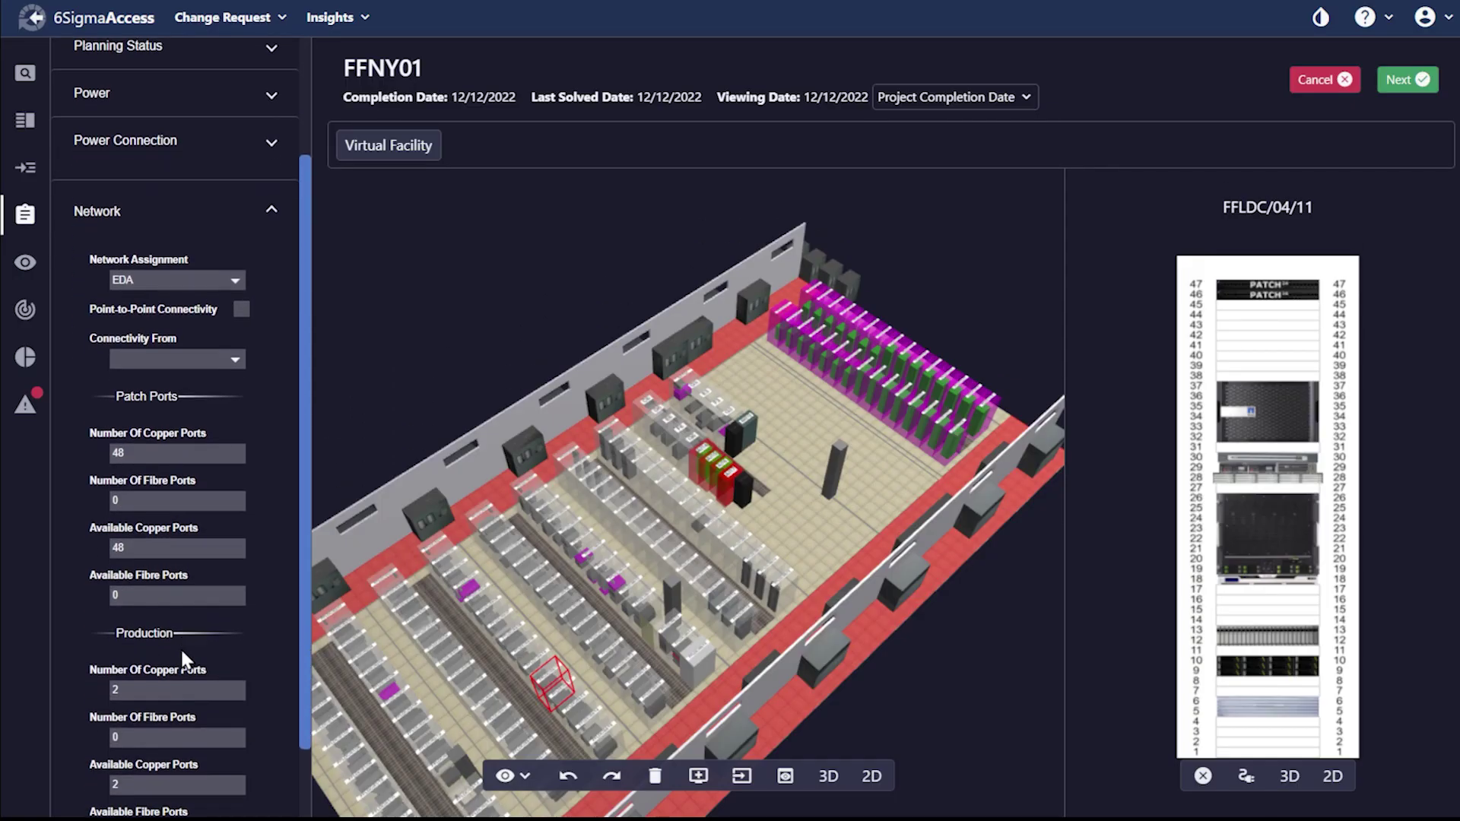
scroll(181, 646, down, 2)
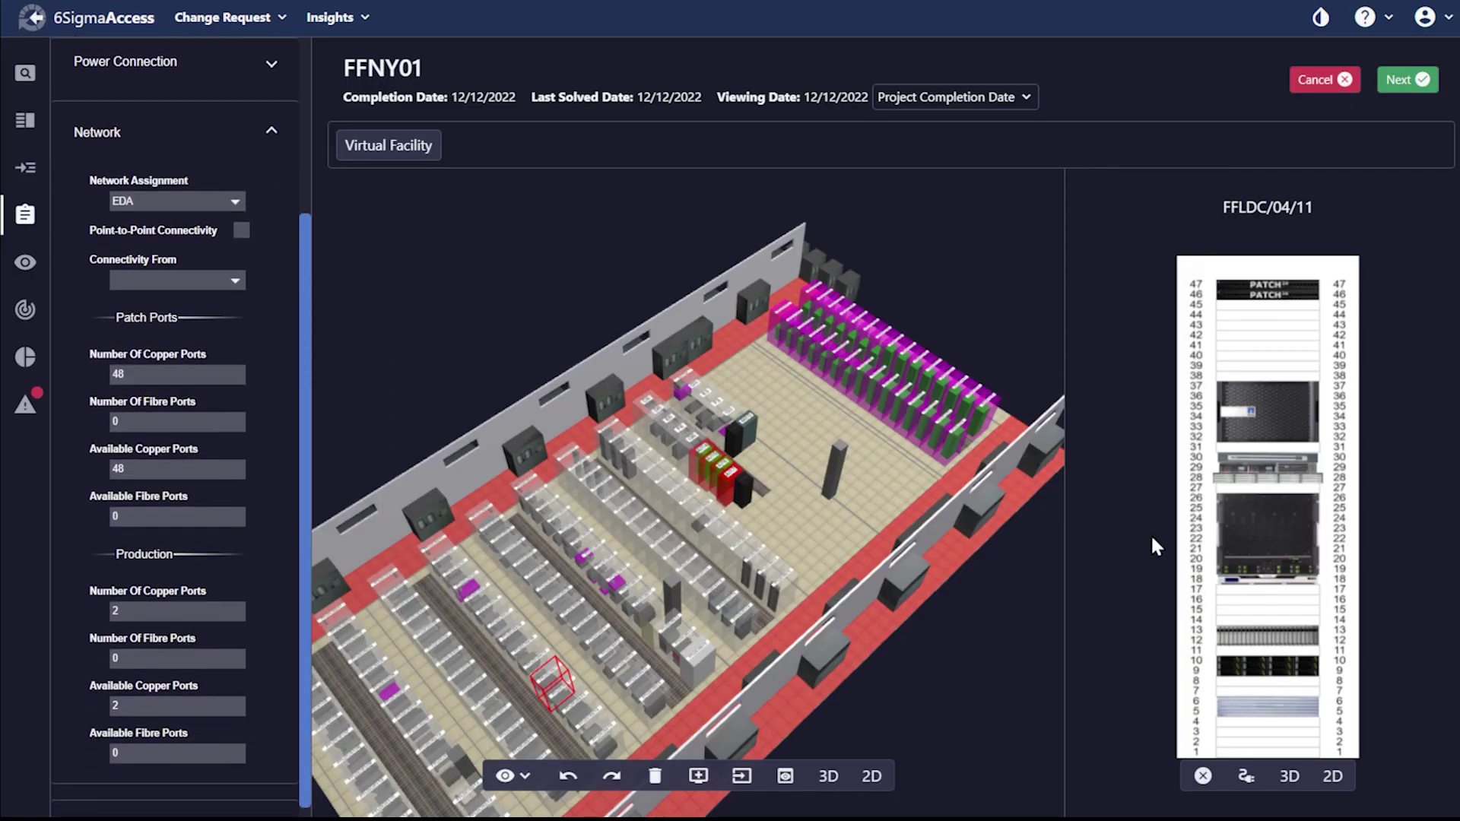
Select device BK09519 at U30 and view its two Production copper port connections.
click(1266, 463)
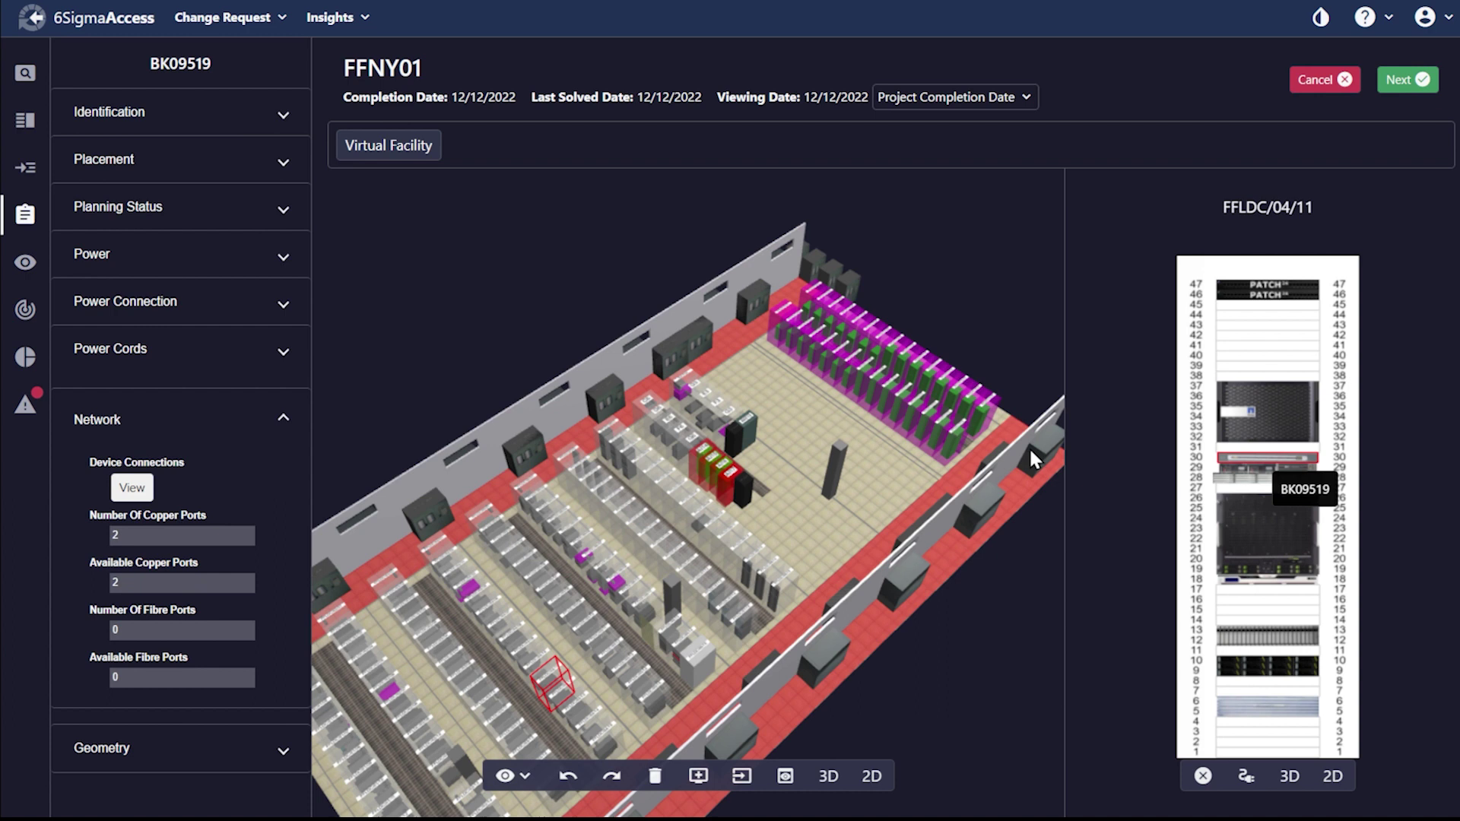
click(128, 494)
drag(285, 425, 321, 527)
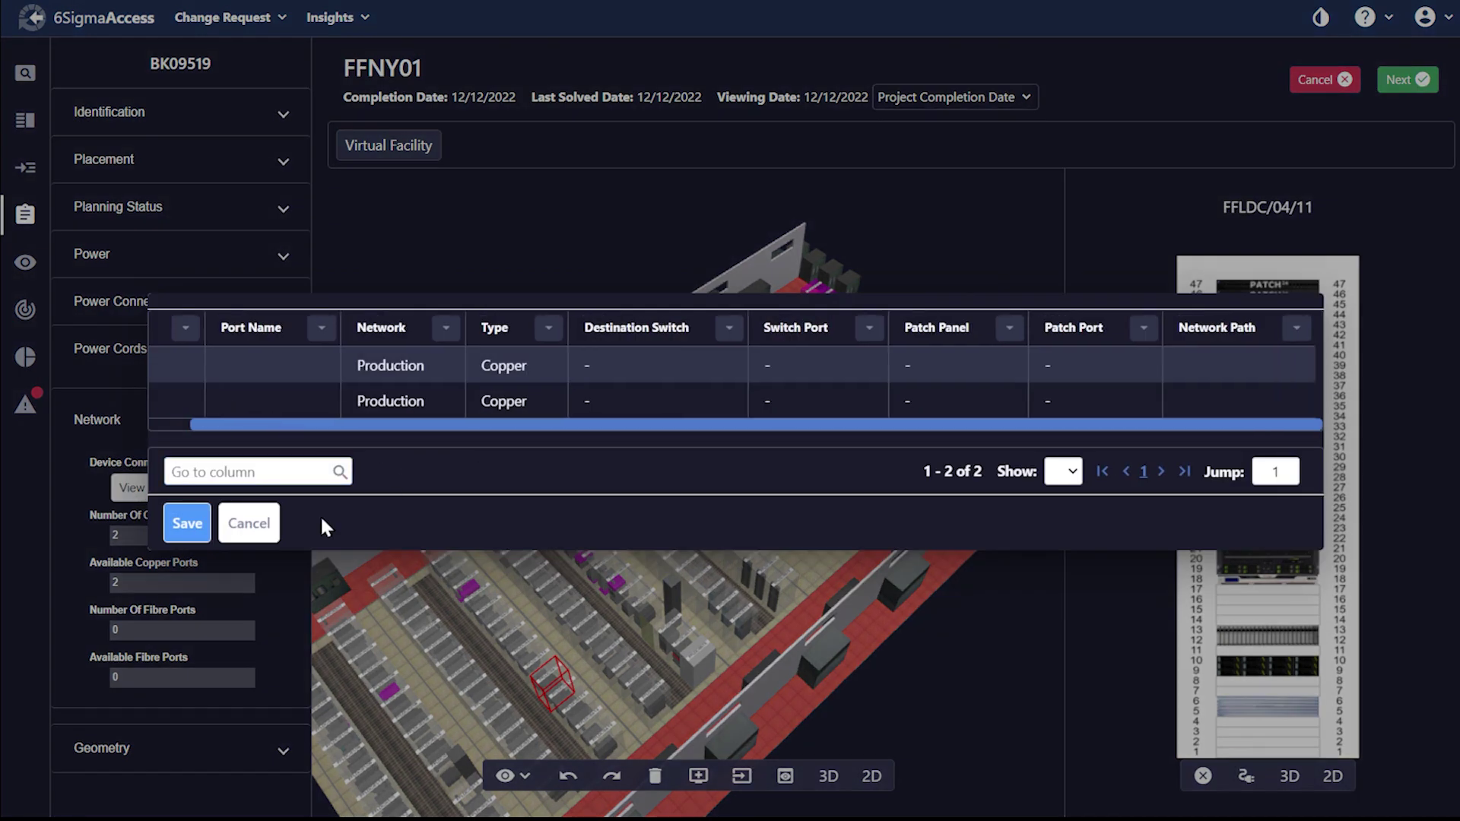